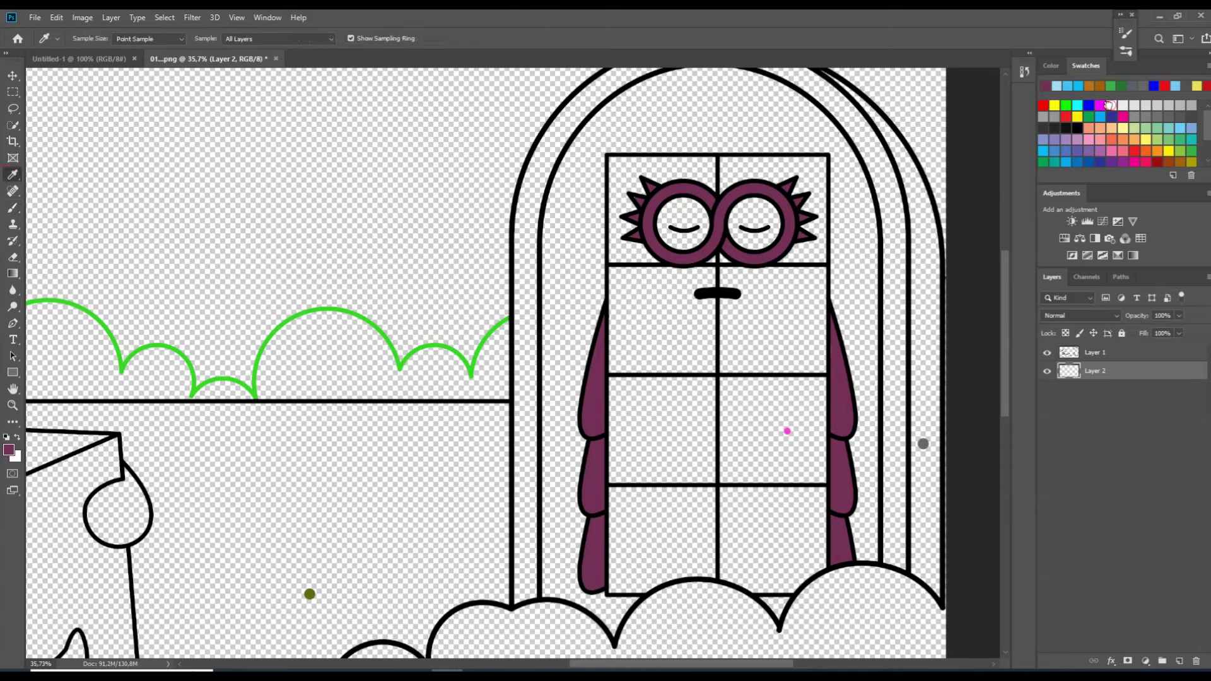
# Add a new layer and paint the closed eyes of the ten-block character in the arch white
pyautogui.click(1111, 105)
pyautogui.click(1179, 661)
pyautogui.press(']')
pyautogui.press(']')
pyautogui.press(']')
pyautogui.press(']')
pyautogui.moveTo(666, 233)
pyautogui.mouseDown()
pyautogui.moveTo(699, 233)
pyautogui.moveTo(685, 221)
pyautogui.mouseUp()
pyautogui.moveTo(738, 232)
pyautogui.mouseDown()
pyautogui.moveTo(771, 231)
pyautogui.moveTo(753, 221)
pyautogui.mouseUp()
# Sample the magenta dot and fill the ten-block character's body with that colour on Layer 3
pyautogui.press('i')
pyautogui.click(787, 431)
pyautogui.press('b')
pyautogui.press('[')
pyautogui.moveTo(615, 161)
pyautogui.mouseDown()
pyautogui.moveTo(616, 564)
pyautogui.moveTo(624, 586)
pyautogui.moveTo(709, 572)
pyautogui.moveTo(779, 588)
pyautogui.mouseUp()
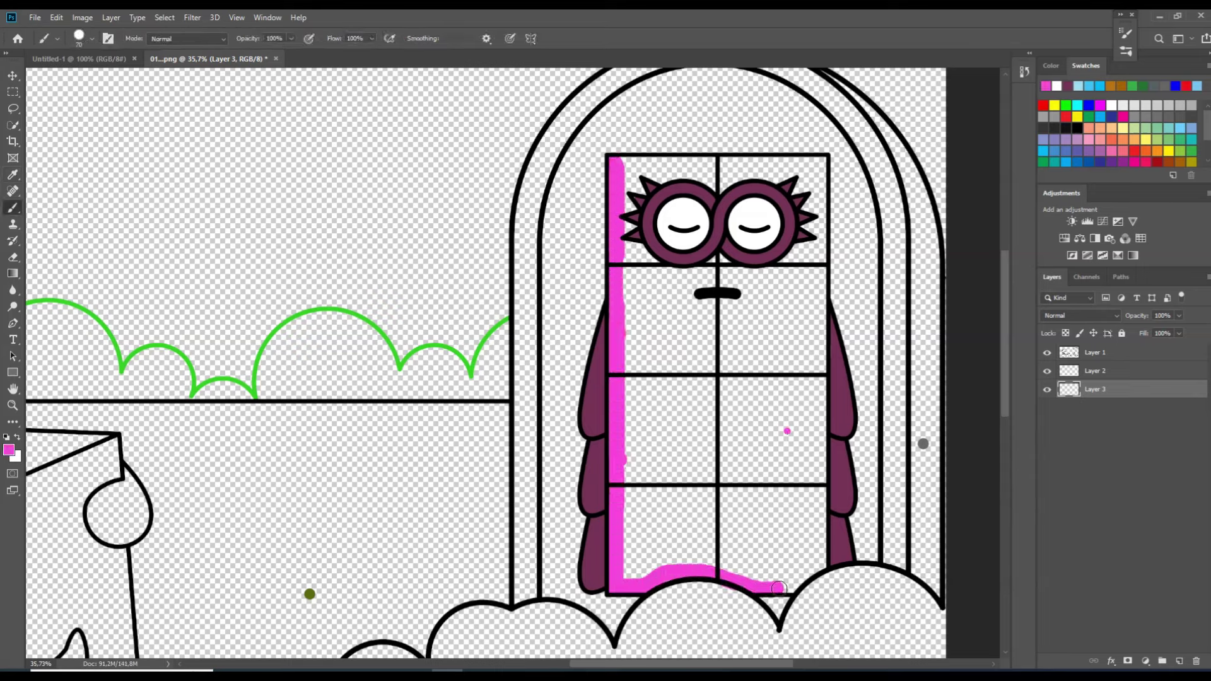
pyautogui.moveTo(818, 519)
pyautogui.mouseDown()
pyautogui.moveTo(819, 162)
pyautogui.moveTo(623, 161)
pyautogui.moveTo(657, 183)
pyautogui.moveTo(655, 261)
pyautogui.moveTo(785, 265)
pyautogui.moveTo(741, 179)
pyautogui.moveTo(785, 172)
pyautogui.moveTo(805, 293)
pyautogui.moveTo(805, 507)
pyautogui.moveTo(790, 572)
pyautogui.moveTo(653, 568)
pyautogui.moveTo(790, 559)
pyautogui.moveTo(629, 541)
pyautogui.moveTo(790, 479)
pyautogui.moveTo(789, 271)
pyautogui.moveTo(770, 481)
pyautogui.moveTo(740, 349)
pyautogui.moveTo(729, 535)
pyautogui.moveTo(725, 277)
pyautogui.moveTo(707, 478)
pyautogui.moveTo(691, 373)
pyautogui.moveTo(674, 349)
pyautogui.moveTo(668, 504)
pyautogui.moveTo(669, 320)
pyautogui.moveTo(649, 461)
pyautogui.moveTo(627, 359)
pyautogui.mouseUp()
pyautogui.press(']')
pyautogui.press(']')
pyautogui.press(']')
# Sample the grey dot and paint the right side of the arch's border dark grey on Layer 3
pyautogui.scroll(1, 627, 359)
pyautogui.keyDown('alt'); pyautogui.click(923, 469); pyautogui.keyUp('alt')
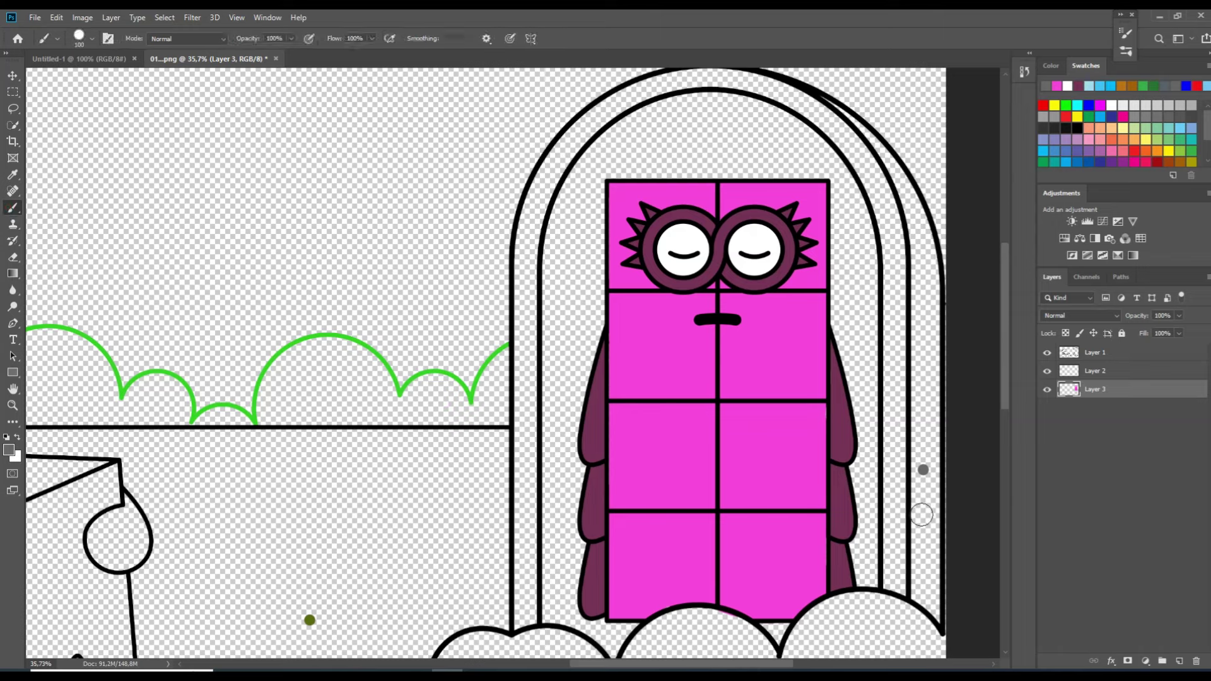
pyautogui.moveTo(890, 572); pyautogui.dragTo(899, 398)
pyautogui.moveTo(891, 316)
pyautogui.mouseDown()
pyautogui.moveTo(887, 230)
pyautogui.moveTo(856, 152)
pyautogui.mouseUp()
pyautogui.moveTo(897, 240); pyautogui.dragTo(898, 346)
# Erase the grey colour reference dot beside the arch from Layer 1
pyautogui.click(13, 259)
pyautogui.click(1096, 353)
pyautogui.click(925, 470)
# Fill the rest of the arch's border with dark grey on Layer 3
pyautogui.click(1095, 389)
pyautogui.click(13, 208)
pyautogui.press(']')
pyautogui.moveTo(869, 169)
pyautogui.mouseDown()
pyautogui.moveTo(814, 108)
pyautogui.moveTo(741, 80)
pyautogui.moveTo(656, 84)
pyautogui.moveTo(735, 77)
pyautogui.moveTo(788, 97)
pyautogui.moveTo(849, 150)
pyautogui.moveTo(596, 98)
pyautogui.moveTo(650, 88)
pyautogui.moveTo(593, 123)
pyautogui.moveTo(538, 199)
pyautogui.moveTo(544, 183)
pyautogui.moveTo(527, 351)
pyautogui.moveTo(522, 341)
pyautogui.moveTo(528, 617)
pyautogui.mouseUp()
# Add a new layer beneath Layer 3 and fill the arch's interior behind the magenta character with a lighter grey
pyautogui.press('[')
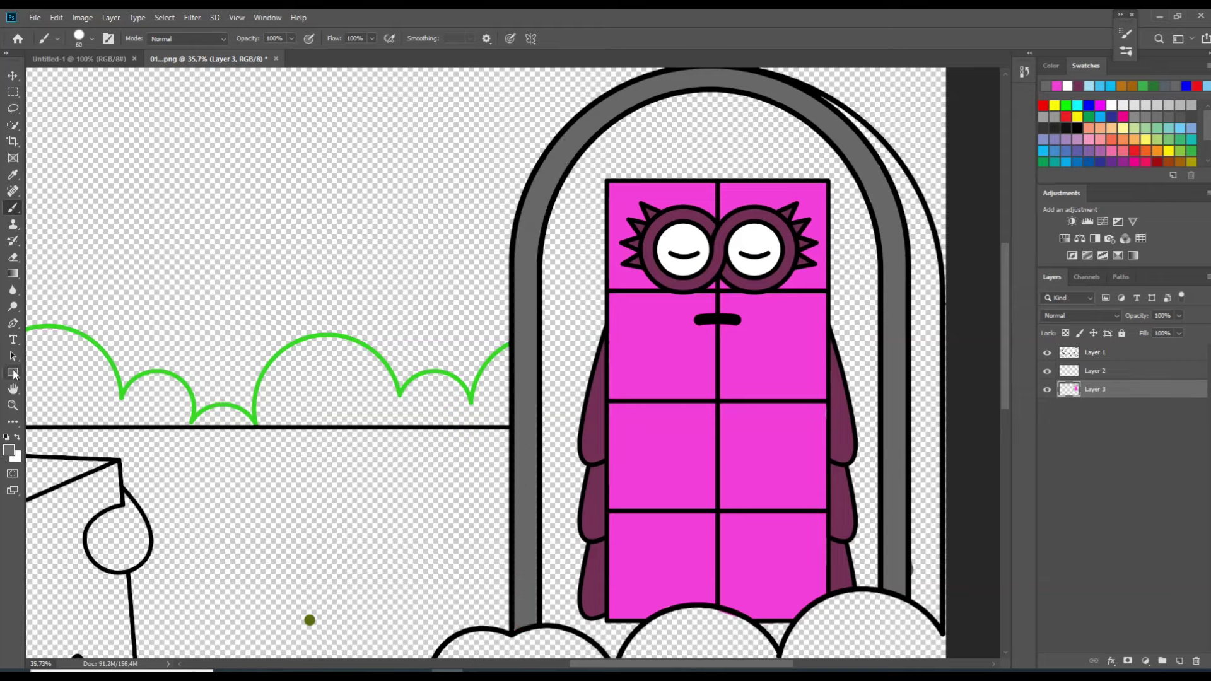
pyautogui.click(12, 376)
pyautogui.click(9, 450)
pyautogui.click(445, 244)
pyautogui.click(715, 157)
pyautogui.press('b')
pyautogui.keyDown('ctrl'); pyautogui.click(1180, 662); pyautogui.keyUp('ctrl')
pyautogui.moveTo(1007, 394); pyautogui.dragTo(1007, 398)
pyautogui.press(']')
pyautogui.moveTo(613, 642); pyautogui.dragTo(545, 573)
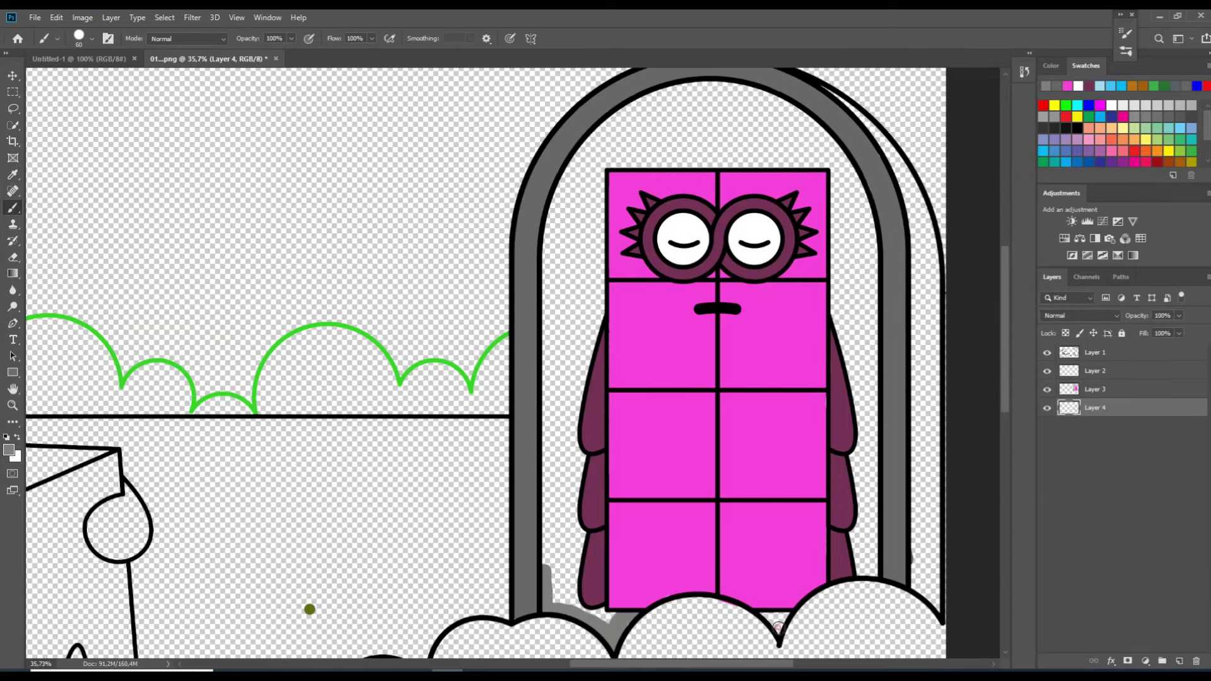
pyautogui.moveTo(613, 617)
pyautogui.mouseDown()
pyautogui.moveTo(552, 565)
pyautogui.moveTo(558, 467)
pyautogui.moveTo(578, 442)
pyautogui.moveTo(550, 325)
pyautogui.moveTo(562, 183)
pyautogui.moveTo(593, 313)
pyautogui.moveTo(657, 101)
pyautogui.moveTo(839, 164)
pyautogui.moveTo(808, 142)
pyautogui.moveTo(714, 122)
pyautogui.mouseUp()
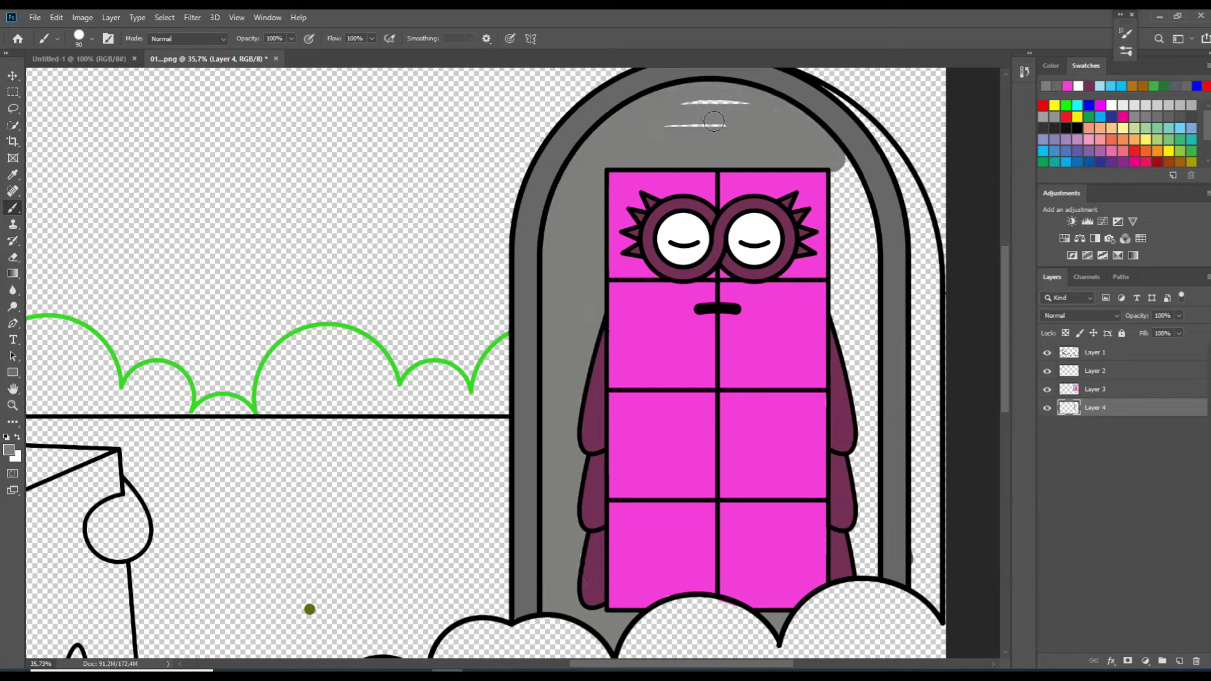
pyautogui.moveTo(839, 204)
pyautogui.mouseDown()
pyautogui.moveTo(865, 306)
pyautogui.moveTo(847, 164)
pyautogui.moveTo(873, 272)
pyautogui.moveTo(876, 557)
pyautogui.moveTo(859, 559)
pyautogui.moveTo(846, 316)
pyautogui.mouseUp()
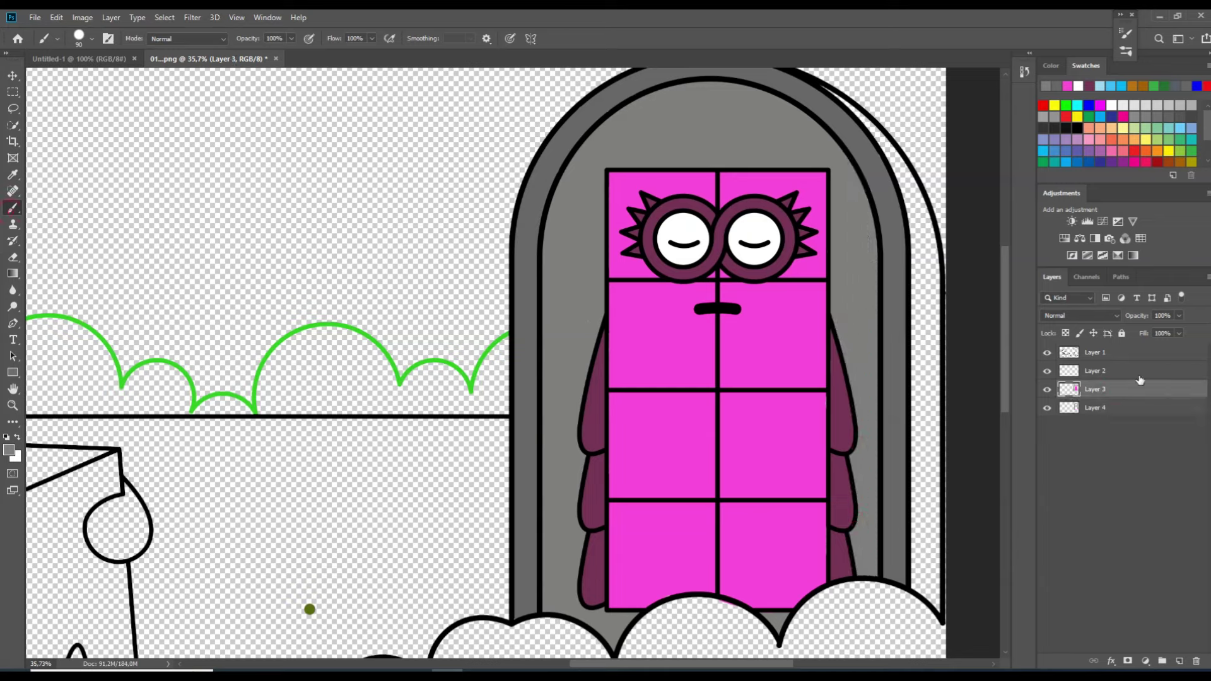
# Paint the arch's outer side face with the lighter grey on Layer 4
pyautogui.moveTo(861, 118)
pyautogui.mouseDown()
pyautogui.moveTo(924, 233)
pyautogui.moveTo(940, 477)
pyautogui.mouseUp()
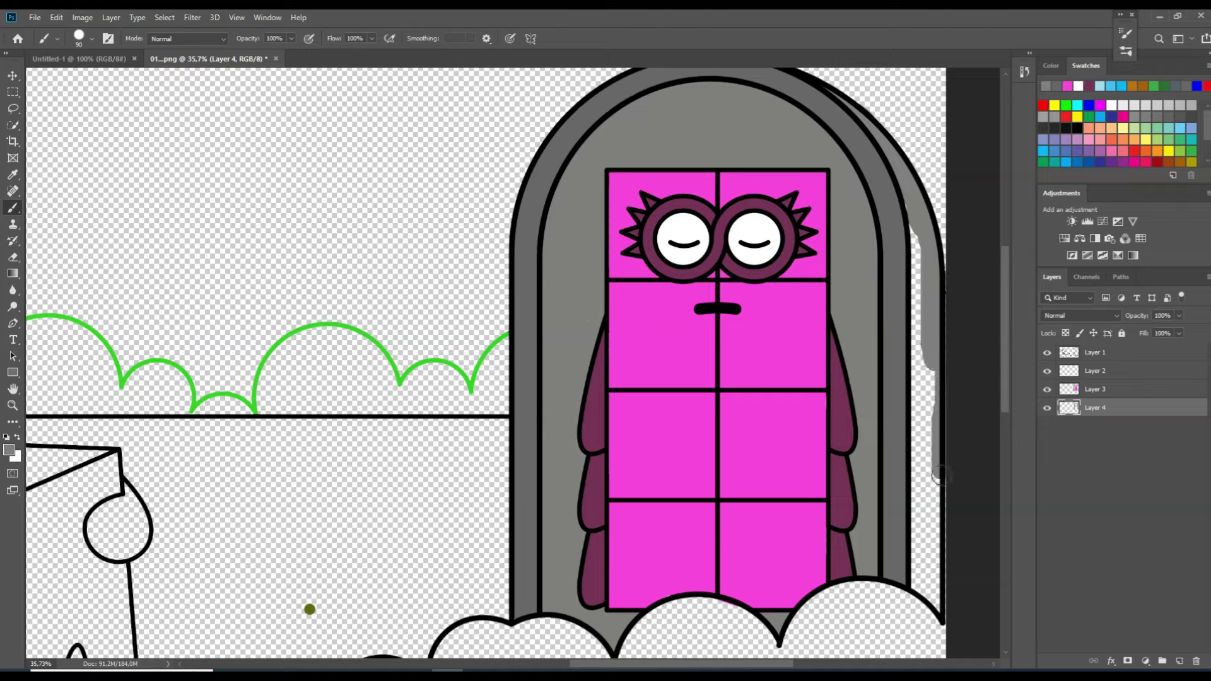
pyautogui.moveTo(945, 603)
pyautogui.mouseDown()
pyautogui.moveTo(920, 445)
pyautogui.moveTo(916, 235)
pyautogui.mouseUp()
pyautogui.moveTo(916, 235); pyautogui.dragTo(929, 574)
# Sample brown and fill the rounded mound in front of the arch with it on Layer 4
pyautogui.scroll(-4, 833, 394)
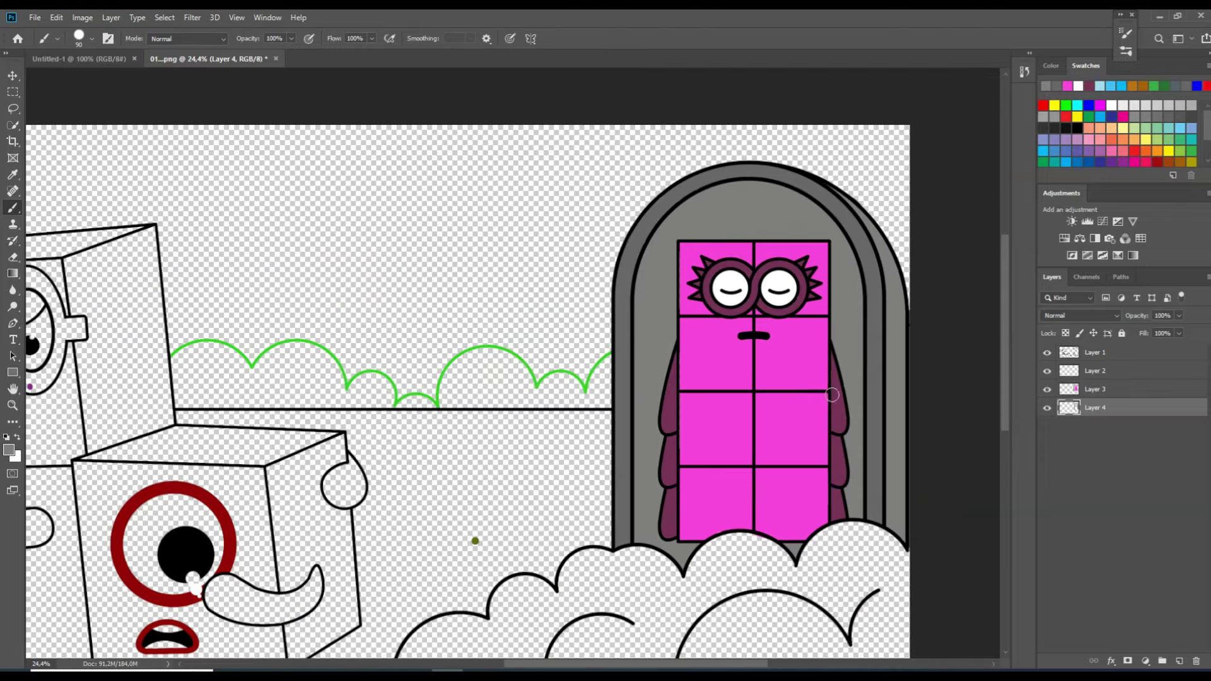
pyautogui.moveTo(1005, 380); pyautogui.dragTo(1005, 425)
pyautogui.scroll(-1, 926, 393)
pyautogui.keyDown('alt'); pyautogui.click(542, 533); pyautogui.keyUp('alt')
pyautogui.press(']')
pyautogui.press(']')
pyautogui.press(']')
pyautogui.press(']')
pyautogui.press(']')
pyautogui.press(']')
pyautogui.moveTo(904, 429)
pyautogui.mouseDown()
pyautogui.moveTo(873, 401)
pyautogui.moveTo(827, 422)
pyautogui.moveTo(666, 423)
pyautogui.moveTo(555, 451)
pyautogui.moveTo(461, 519)
pyautogui.moveTo(498, 592)
pyautogui.moveTo(432, 609)
pyautogui.moveTo(605, 593)
pyautogui.moveTo(568, 530)
pyautogui.moveTo(669, 480)
pyautogui.moveTo(674, 600)
pyautogui.moveTo(893, 455)
pyautogui.moveTo(879, 446)
pyautogui.moveTo(717, 549)
pyautogui.moveTo(716, 654)
pyautogui.moveTo(626, 663)
pyautogui.moveTo(645, 664)
pyautogui.mouseUp()
# Paint the one-eyed cube's eyeball white on Layer 2
pyautogui.scroll(1, 494, 404)
pyautogui.click(1163, 374)
pyautogui.click(1111, 105)
pyautogui.moveTo(511, 441)
pyautogui.mouseDown()
pyautogui.moveTo(467, 419)
pyautogui.moveTo(528, 421)
pyautogui.mouseUp()
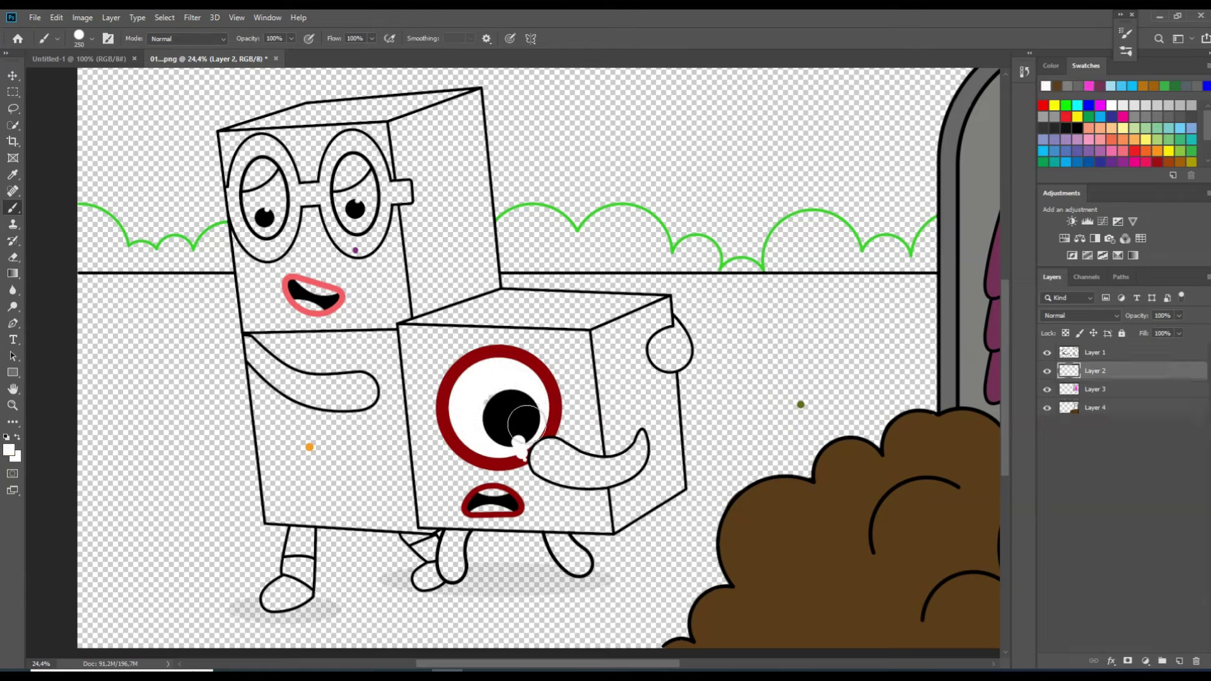
# Sample the dark red of the mouth and paint the one-eyed cube's arm and legs with it on Layer 2
pyautogui.keyDown('alt'); pyautogui.click(479, 507); pyautogui.keyUp('alt')
pyautogui.press('[')
pyautogui.press('[')
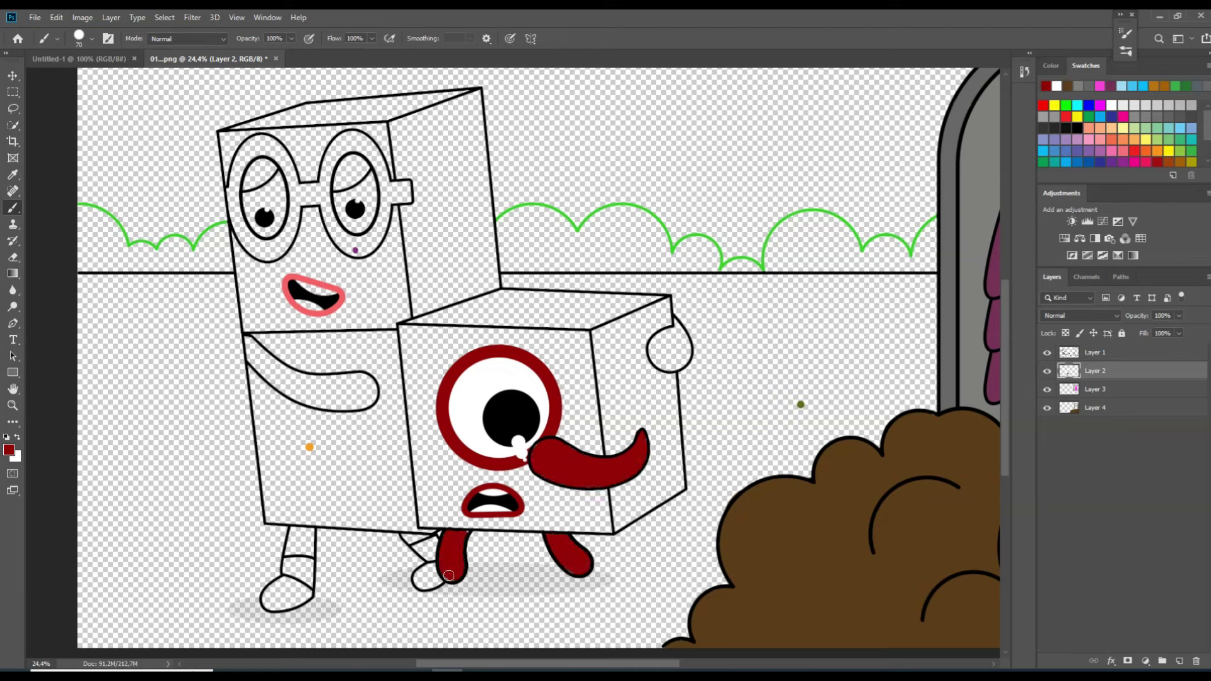
# Fill all faces of the one-eyed cube with bright red on Layer 3
pyautogui.click(1043, 105)
pyautogui.click(1095, 389)
pyautogui.press(']')
pyautogui.press(']')
pyautogui.press(']')
pyautogui.moveTo(426, 522); pyautogui.dragTo(406, 341)
pyautogui.moveTo(523, 299); pyautogui.dragTo(664, 311)
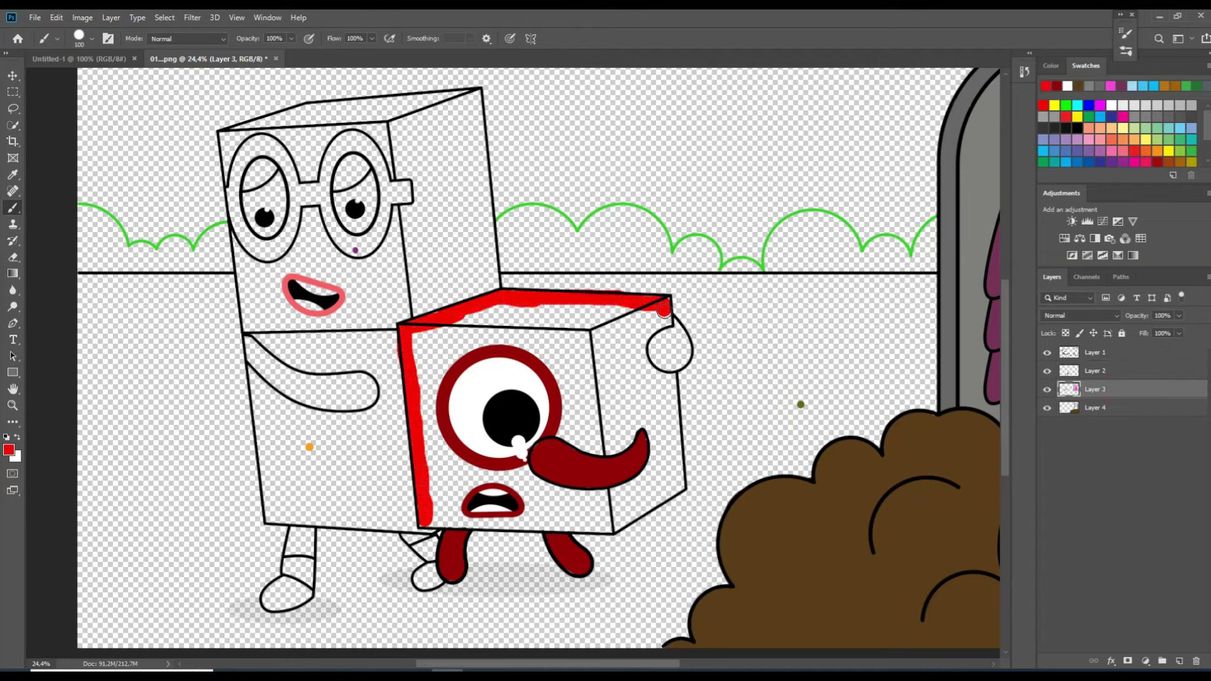
pyautogui.moveTo(672, 407)
pyautogui.mouseDown()
pyautogui.moveTo(680, 490)
pyautogui.moveTo(631, 514)
pyautogui.moveTo(576, 527)
pyautogui.moveTo(419, 523)
pyautogui.mouseUp()
pyautogui.press('e')
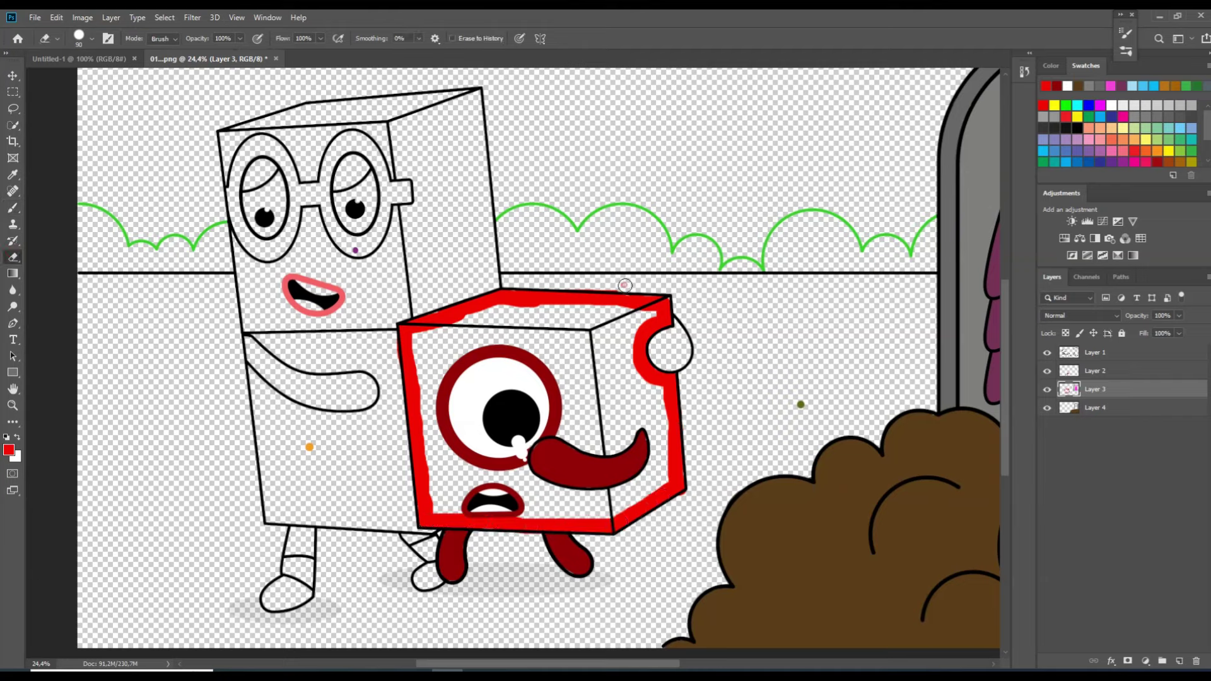
pyautogui.press('b')
pyautogui.moveTo(660, 304)
pyautogui.mouseDown()
pyautogui.moveTo(467, 322)
pyautogui.moveTo(423, 378)
pyautogui.moveTo(631, 360)
pyautogui.moveTo(581, 445)
pyautogui.moveTo(605, 404)
pyautogui.moveTo(649, 375)
pyautogui.moveTo(656, 489)
pyautogui.moveTo(656, 473)
pyautogui.moveTo(445, 508)
pyautogui.moveTo(451, 457)
pyautogui.mouseUp()
# Sample purple and paint the two-block character's glasses and eyelids with it on Layer 3
pyautogui.moveTo(499, 665)
pyautogui.mouseDown()
pyautogui.moveTo(478, 667)
pyautogui.moveTo(553, 665)
pyautogui.mouseUp()
pyautogui.keyDown('alt'); pyautogui.click(430, 251); pyautogui.keyUp('alt')
pyautogui.scroll(1, 363, 270)
pyautogui.press('[')
pyautogui.press('[')
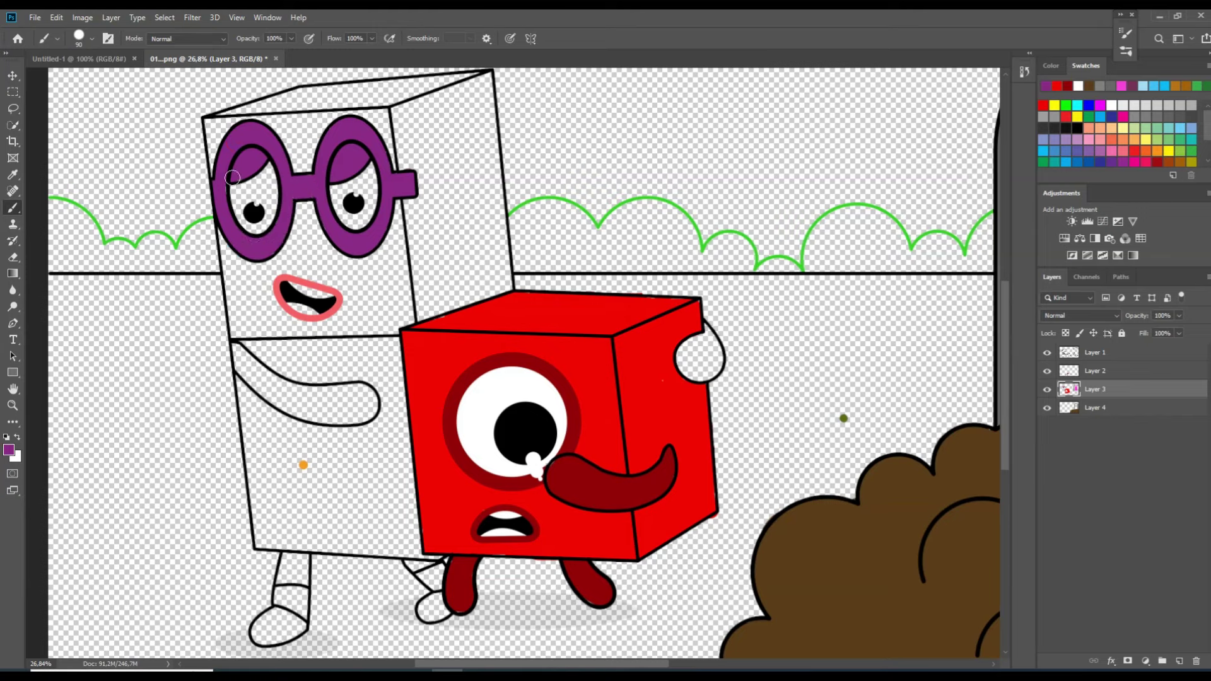
# Paint the two-block character's arm, hand and upper legs purple and the socks white
pyautogui.moveTo(281, 383)
pyautogui.mouseDown()
pyautogui.moveTo(369, 394)
pyautogui.moveTo(347, 419)
pyautogui.moveTo(280, 403)
pyautogui.moveTo(240, 370)
pyautogui.moveTo(306, 404)
pyautogui.mouseUp()
pyautogui.press('[')
pyautogui.press('[')
pyautogui.press('[')
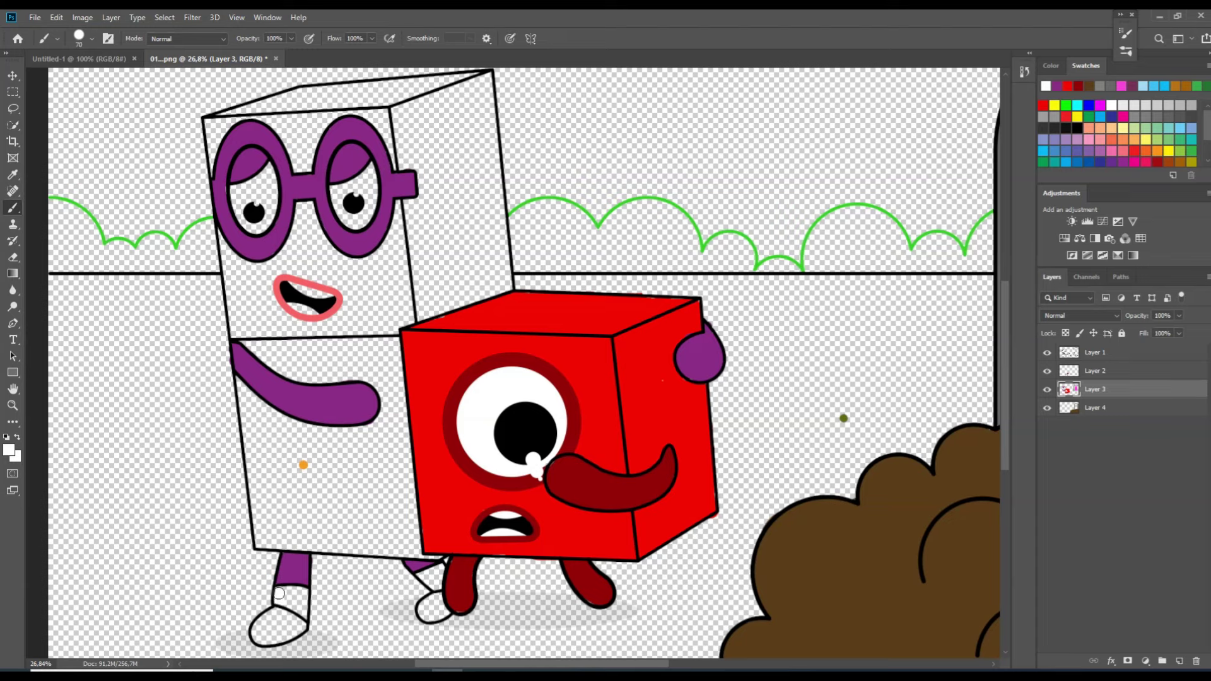
# Paint the two-block character's shoes with the sampled orange and its eyes white on Layer 4
pyautogui.keyDown('alt'); pyautogui.click(303, 465); pyautogui.keyUp('alt')
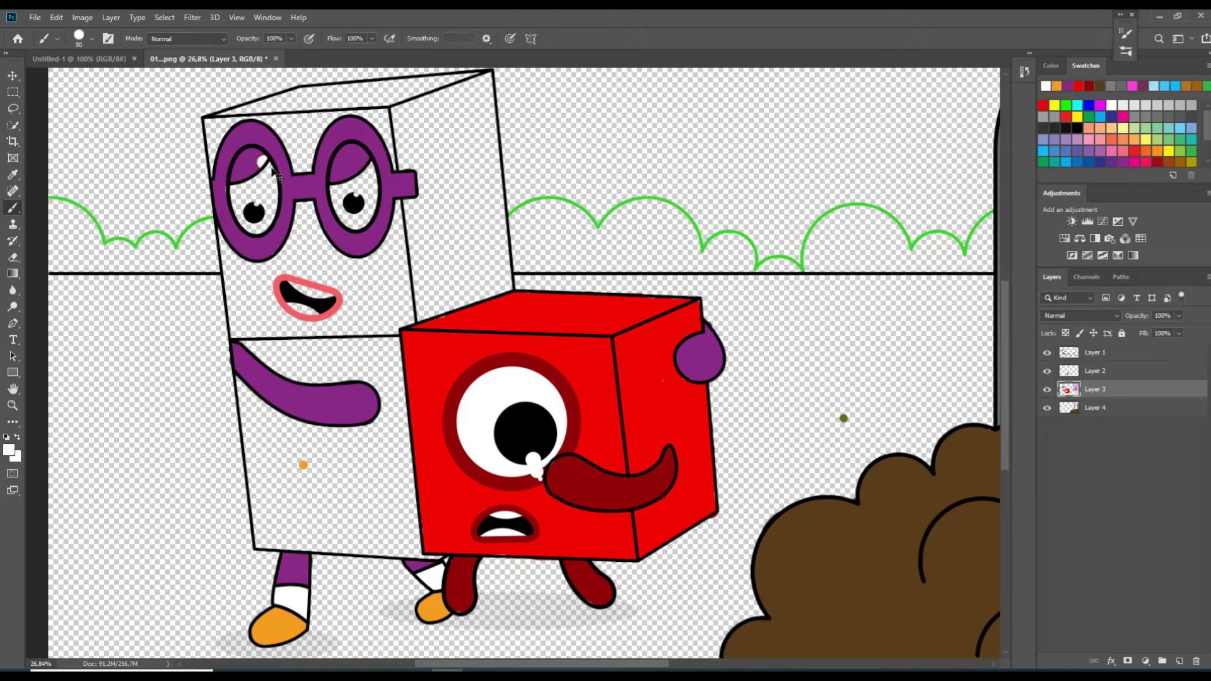
pyautogui.hotkey('alt', '[')
pyautogui.moveTo(336, 205); pyautogui.dragTo(358, 203)
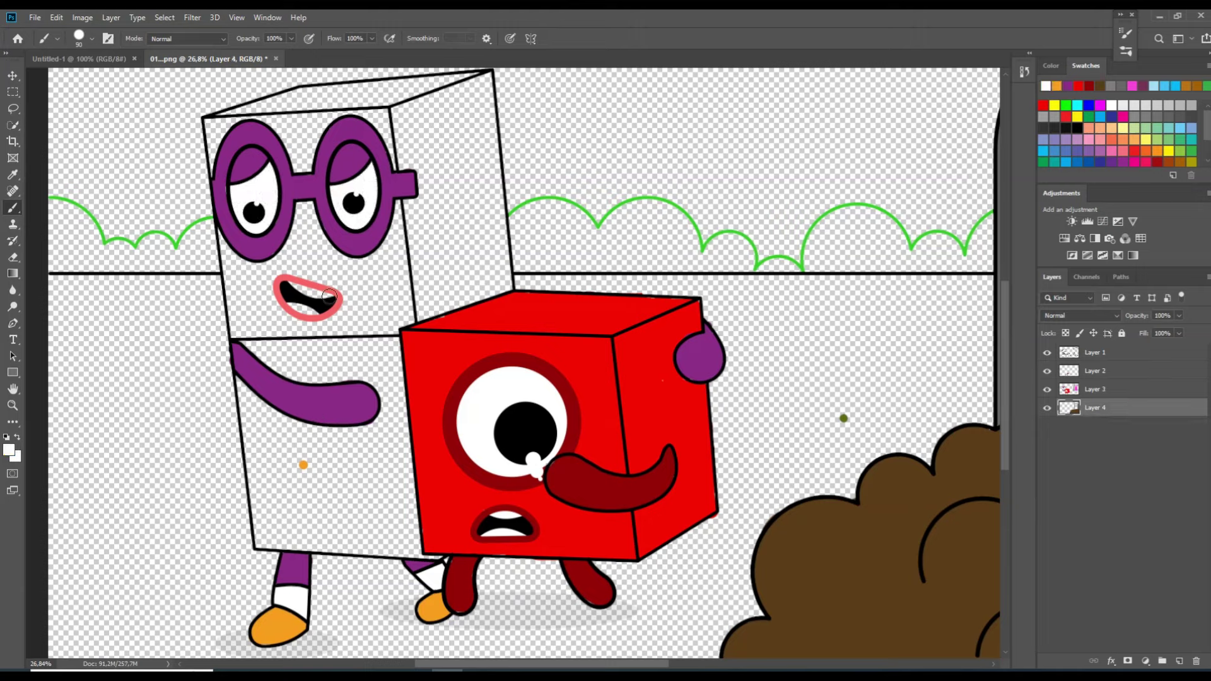
# Add a new layer beneath Layer 4 and fill the two-block character's body with the sampled orange
pyautogui.keyDown('alt'); pyautogui.click(303, 465); pyautogui.keyUp('alt')
pyautogui.click(1179, 661)
pyautogui.moveTo(1123, 409); pyautogui.dragTo(1122, 460)
pyautogui.press(']')
pyautogui.moveTo(219, 125)
pyautogui.mouseDown()
pyautogui.moveTo(294, 96)
pyautogui.moveTo(423, 79)
pyautogui.moveTo(489, 114)
pyautogui.moveTo(495, 233)
pyautogui.moveTo(403, 328)
pyautogui.mouseUp()
pyautogui.moveTo(218, 189)
pyautogui.mouseDown()
pyautogui.moveTo(258, 501)
pyautogui.moveTo(346, 549)
pyautogui.moveTo(438, 557)
pyautogui.mouseUp()
pyautogui.press('e')
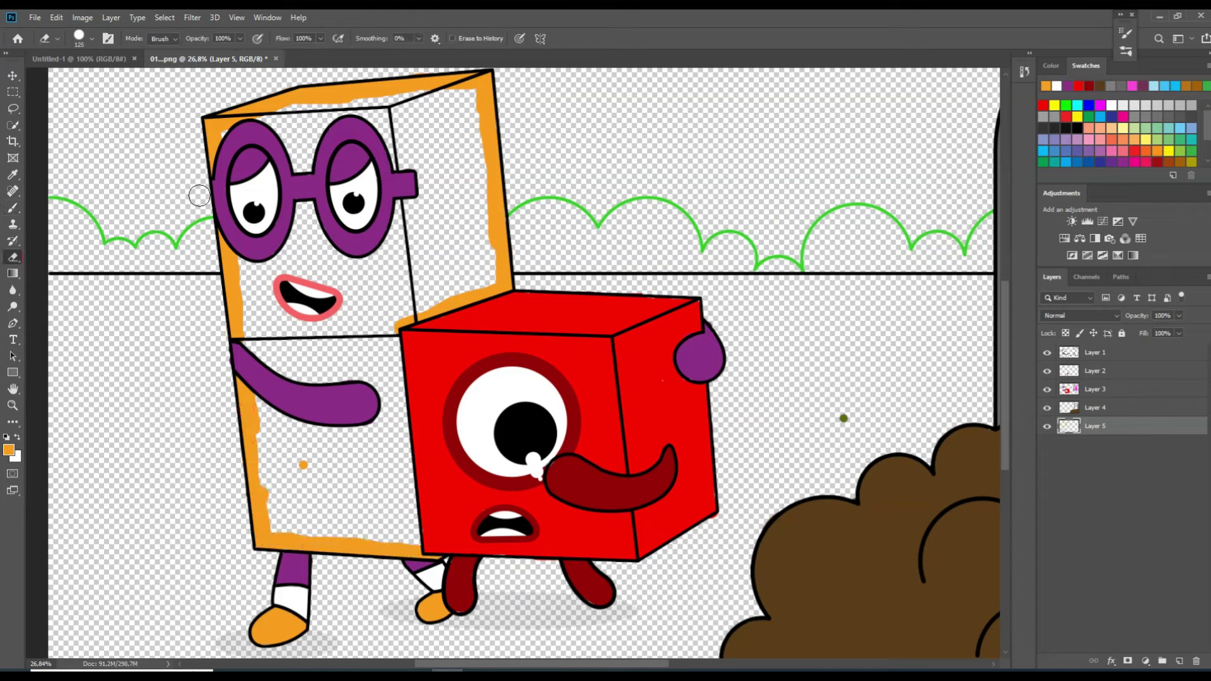
pyautogui.press('b')
pyautogui.moveTo(277, 114)
pyautogui.mouseDown()
pyautogui.moveTo(470, 94)
pyautogui.moveTo(463, 271)
pyautogui.moveTo(433, 203)
pyautogui.moveTo(401, 171)
pyautogui.moveTo(388, 211)
pyautogui.moveTo(388, 334)
pyautogui.moveTo(418, 506)
pyautogui.moveTo(278, 505)
pyautogui.moveTo(265, 467)
pyautogui.moveTo(315, 429)
pyautogui.moveTo(301, 373)
pyautogui.moveTo(379, 341)
pyautogui.moveTo(253, 296)
pyautogui.moveTo(379, 265)
pyautogui.moveTo(336, 251)
pyautogui.mouseUp()
# Add a new layer beneath Layer 5 and fill the whole ground below the horizon with the sampled olive green
pyautogui.hotkey('ctrl', '0')
pyautogui.hotkey('ctrl', 'shift', 'alt', 'n')
pyautogui.moveTo(1060, 432); pyautogui.dragTo(1112, 478)
pyautogui.press('i')
pyautogui.click(633, 435)
pyautogui.press('b')
pyautogui.press(']')
pyautogui.moveTo(737, 437)
pyautogui.mouseDown()
pyautogui.moveTo(732, 339)
pyautogui.moveTo(387, 336)
pyautogui.mouseUp()
pyautogui.press('e')
pyautogui.press('b')
pyautogui.moveTo(184, 336); pyautogui.dragTo(35, 336)
pyautogui.moveTo(732, 429)
pyautogui.mouseDown()
pyautogui.moveTo(675, 470)
pyautogui.moveTo(570, 595)
pyautogui.moveTo(335, 621)
pyautogui.moveTo(543, 546)
pyautogui.moveTo(599, 482)
pyautogui.moveTo(725, 392)
pyautogui.moveTo(631, 353)
pyautogui.mouseUp()
pyautogui.moveTo(57, 357)
pyautogui.mouseDown()
pyautogui.moveTo(41, 625)
pyautogui.moveTo(71, 605)
pyautogui.moveTo(296, 562)
pyautogui.moveTo(161, 344)
pyautogui.moveTo(63, 511)
pyautogui.moveTo(132, 486)
pyautogui.moveTo(119, 407)
pyautogui.mouseUp()
# Sample the bright green outline and paint the bushes nearest the arch on a new layer beneath Layer 6
pyautogui.click(13, 175)
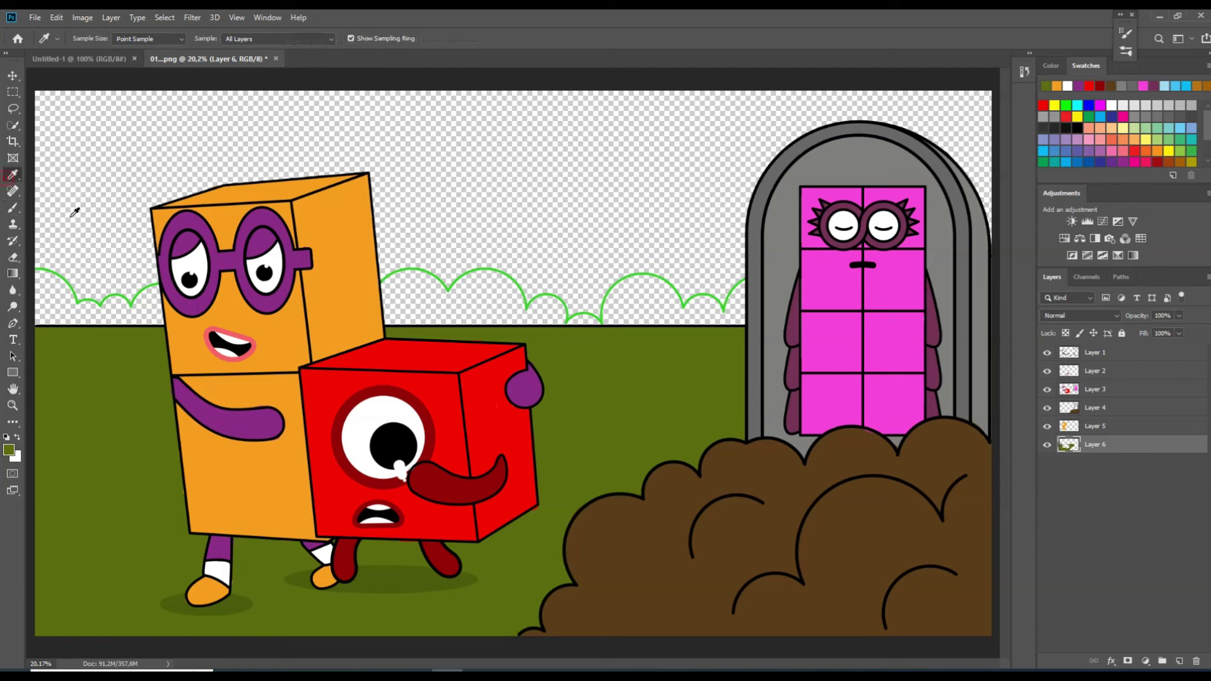
pyautogui.click(77, 301)
pyautogui.click(13, 207)
pyautogui.keyDown('ctrl'); pyautogui.click(1179, 661); pyautogui.keyUp('ctrl')
pyautogui.press(']')
pyautogui.press(']')
pyautogui.press(']')
pyautogui.moveTo(771, 321); pyautogui.dragTo(757, 313)
pyautogui.click(702, 327)
pyautogui.press(']')
pyautogui.press(']')
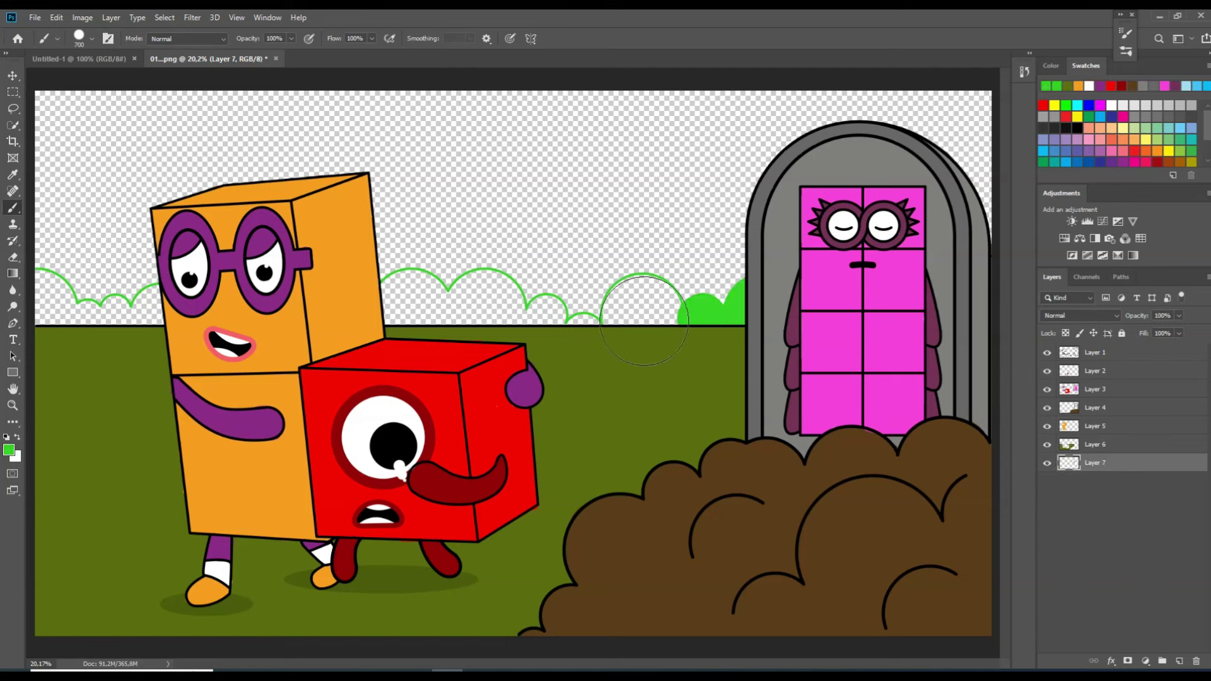
# Fill the remaining bushes between the arch and the orange character with bright green
pyautogui.click(643, 318)
pyautogui.press('[')
pyautogui.press('[')
pyautogui.click(584, 345)
pyautogui.click(545, 326)
pyautogui.press(']')
pyautogui.press(']')
pyautogui.click(485, 314)
pyautogui.click(409, 314)
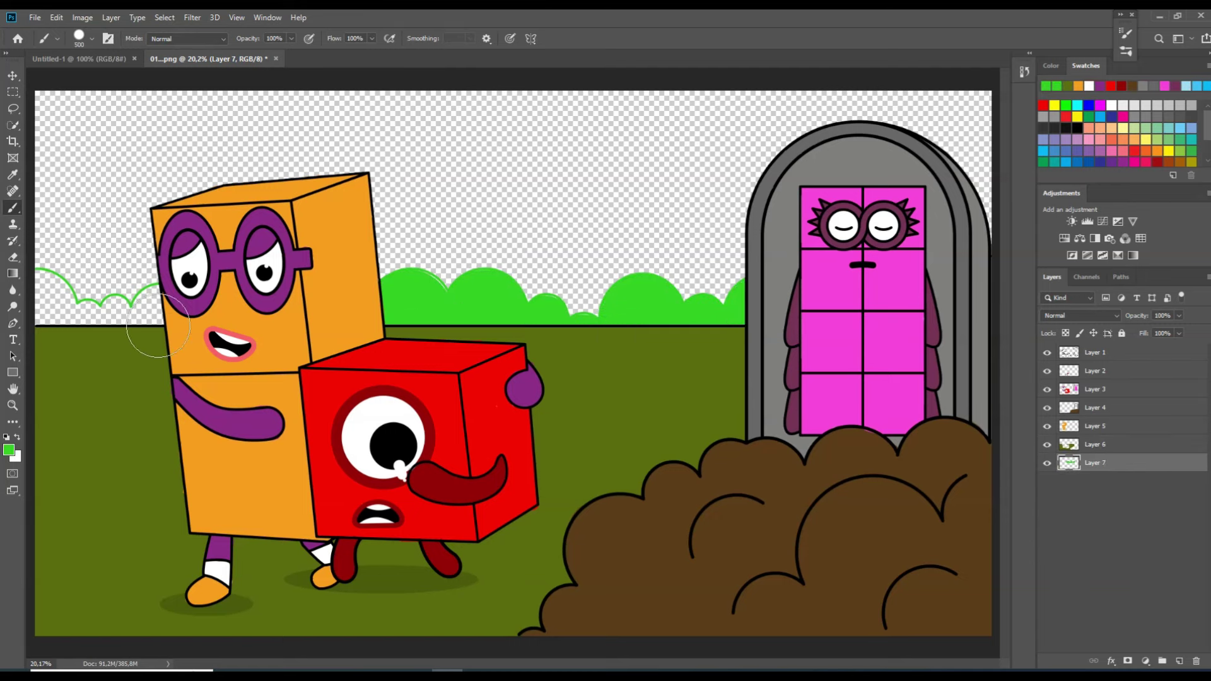
# Fill the bushes to the left of the orange character with bright green
pyautogui.click(163, 329)
pyautogui.click(35, 314)
pyautogui.press('[')
pyautogui.press('[')
pyautogui.click(89, 329)
pyautogui.press('[')
pyautogui.press('[')
pyautogui.click(115, 315)
# Add a new layer beneath Layer 7 and fill the sky with light blue
pyautogui.click(1091, 154)
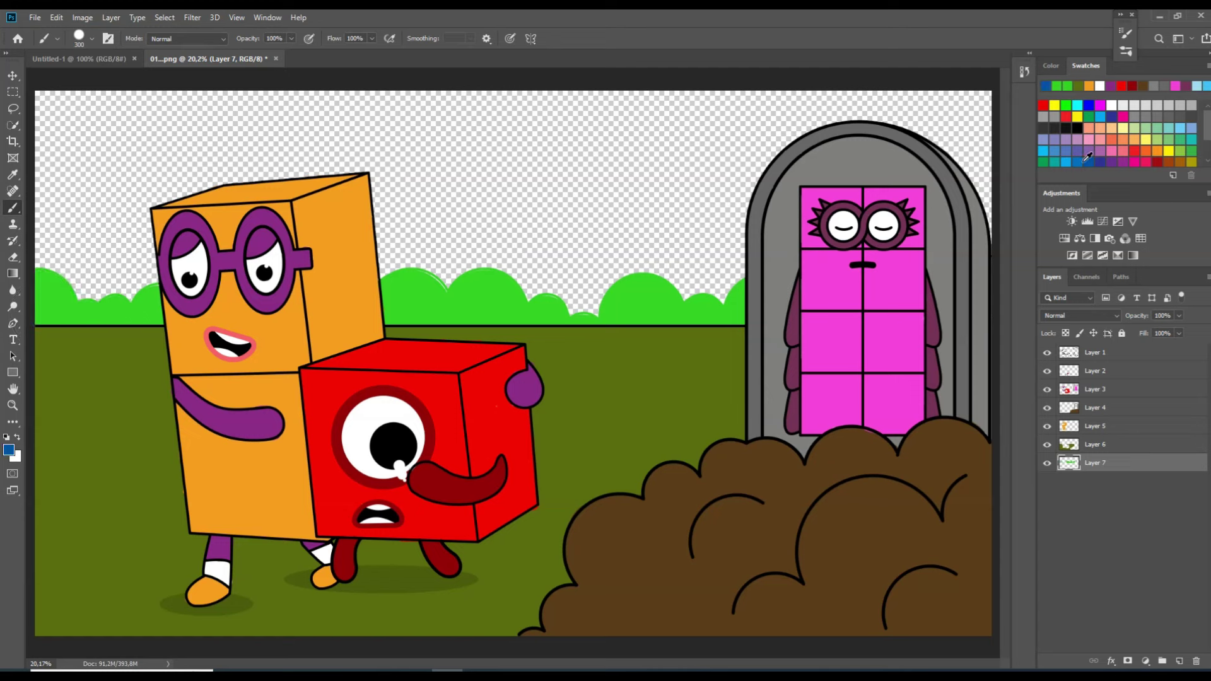
pyautogui.click(1047, 151)
pyautogui.hotkey('ctrl', 'shift', 'alt', 'n')
pyautogui.moveTo(723, 296)
pyautogui.mouseDown()
pyautogui.moveTo(379, 265)
pyautogui.moveTo(724, 216)
pyautogui.moveTo(730, 184)
pyautogui.moveTo(956, 152)
pyautogui.moveTo(400, 113)
pyautogui.moveTo(132, 278)
pyautogui.moveTo(56, 208)
pyautogui.moveTo(53, 150)
pyautogui.moveTo(431, 117)
pyautogui.mouseUp()
pyautogui.press('[')
pyautogui.press('[')
pyautogui.press('[')
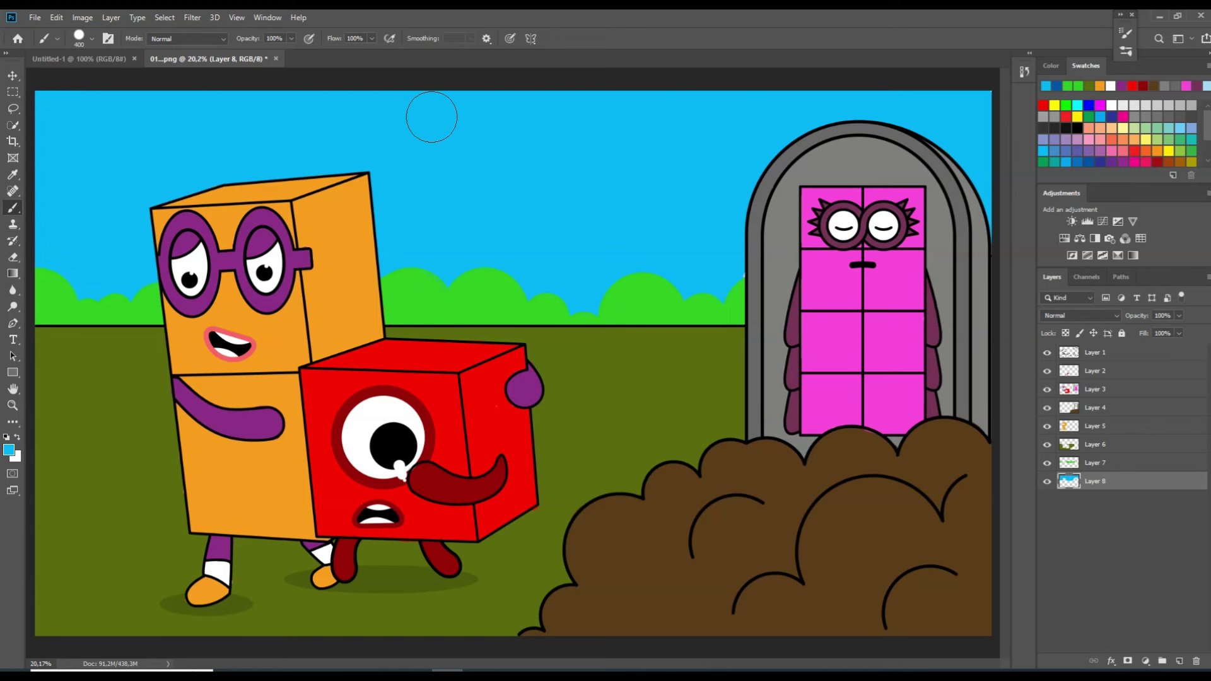
# Lower the brush flow to 17% and choose a paler blue as the painting colour
pyautogui.click(372, 38)
pyautogui.moveTo(376, 54); pyautogui.dragTo(322, 54)
pyautogui.click(111, 41)
pyautogui.click(988, 55)
pyautogui.click(9, 450)
pyautogui.click(484, 169)
pyautogui.click(707, 161)
# Paint soft pale-blue clouds and horizon haze across the sky on Layer 8 with a much larger brush
pyautogui.press(']')
pyautogui.press(']')
pyautogui.press(']')
pyautogui.press(']')
pyautogui.press(']')
pyautogui.press(']')
pyautogui.press(']')
pyautogui.press(']')
pyautogui.press(']')
pyautogui.press(']')
pyautogui.press(']')
pyautogui.press(']')
pyautogui.press(']')
pyautogui.press(']')
pyautogui.moveTo(46, 287)
pyautogui.mouseDown()
pyautogui.moveTo(132, 297)
pyautogui.moveTo(730, 290)
pyautogui.moveTo(403, 284)
pyautogui.mouseUp()
pyautogui.moveTo(126, 194)
pyautogui.mouseDown()
pyautogui.moveTo(653, 175)
pyautogui.moveTo(842, 104)
pyautogui.mouseUp()
pyautogui.moveTo(101, 141); pyautogui.dragTo(75, 133)
# Sample the bushes' green, choose a darker green, and softly shade the centres of the bushes on Layer 7
pyautogui.press('i')
pyautogui.click(508, 303)
pyautogui.click(9, 449)
pyautogui.click(556, 243)
pyautogui.click(703, 162)
pyautogui.press('b')
pyautogui.click(1105, 464)
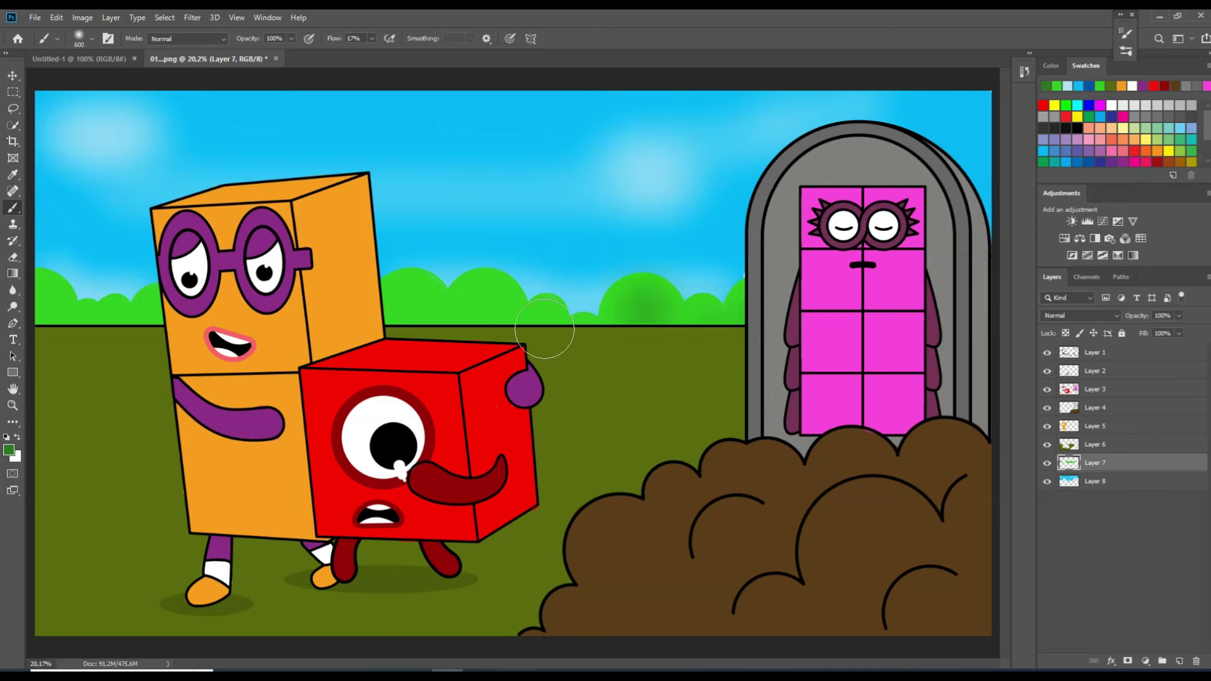
# Make the sky's Layer 8 active and enlarge the brush to 900
pyautogui.hotkey('alt', '[')
pyautogui.press(']')
pyautogui.press(']')
pyautogui.press(']')
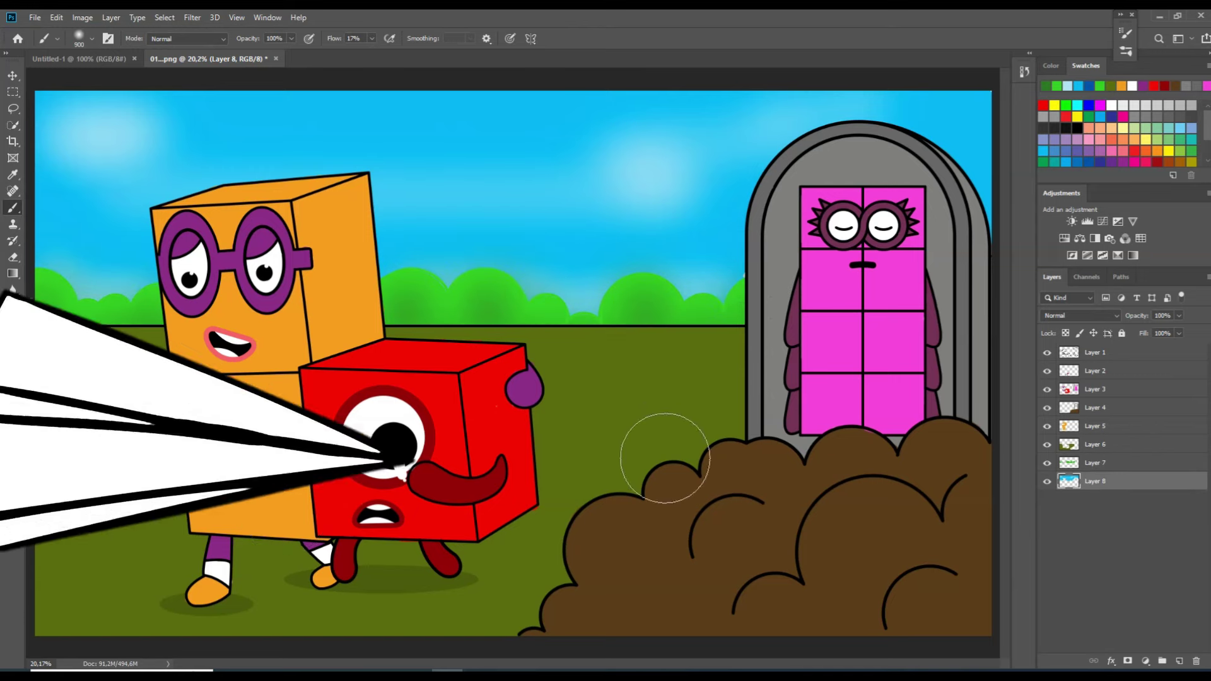